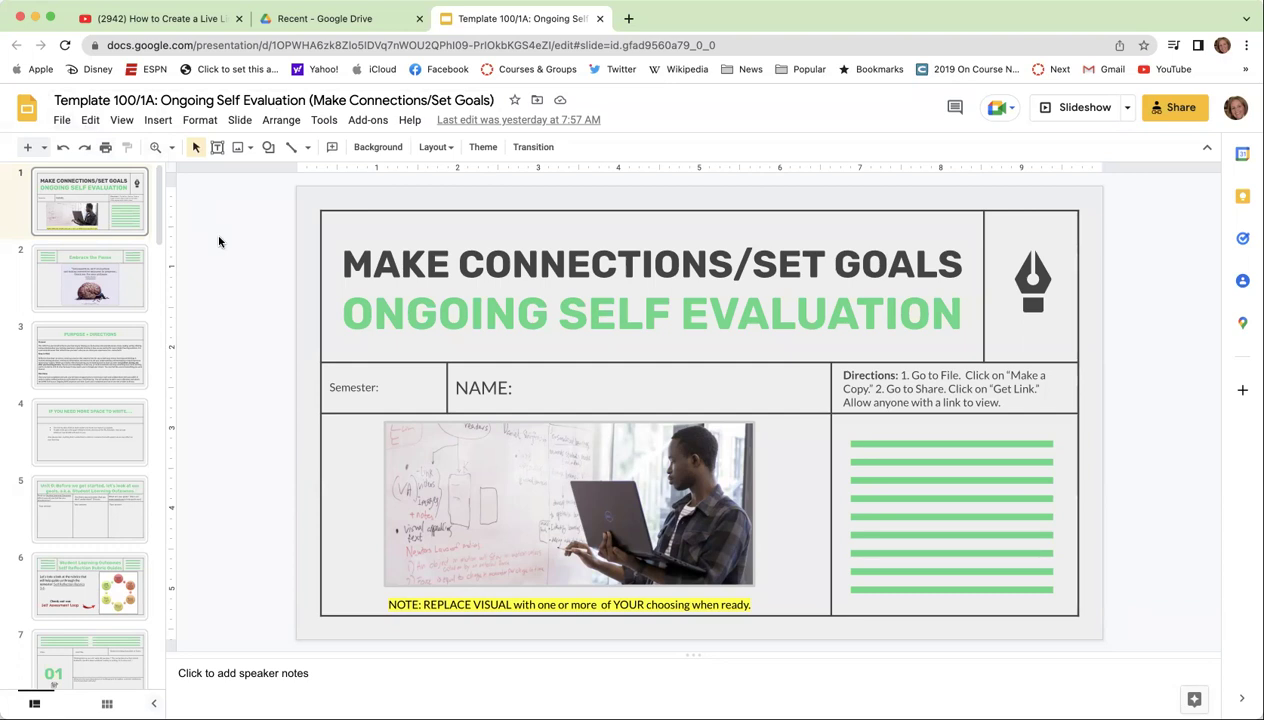
# Make a copy of the entire presentation named "JML 100/1A: Ongoing Self Evaluation (Make Connections/Set Goals)" in My Drive
pyautogui.click(62, 122)
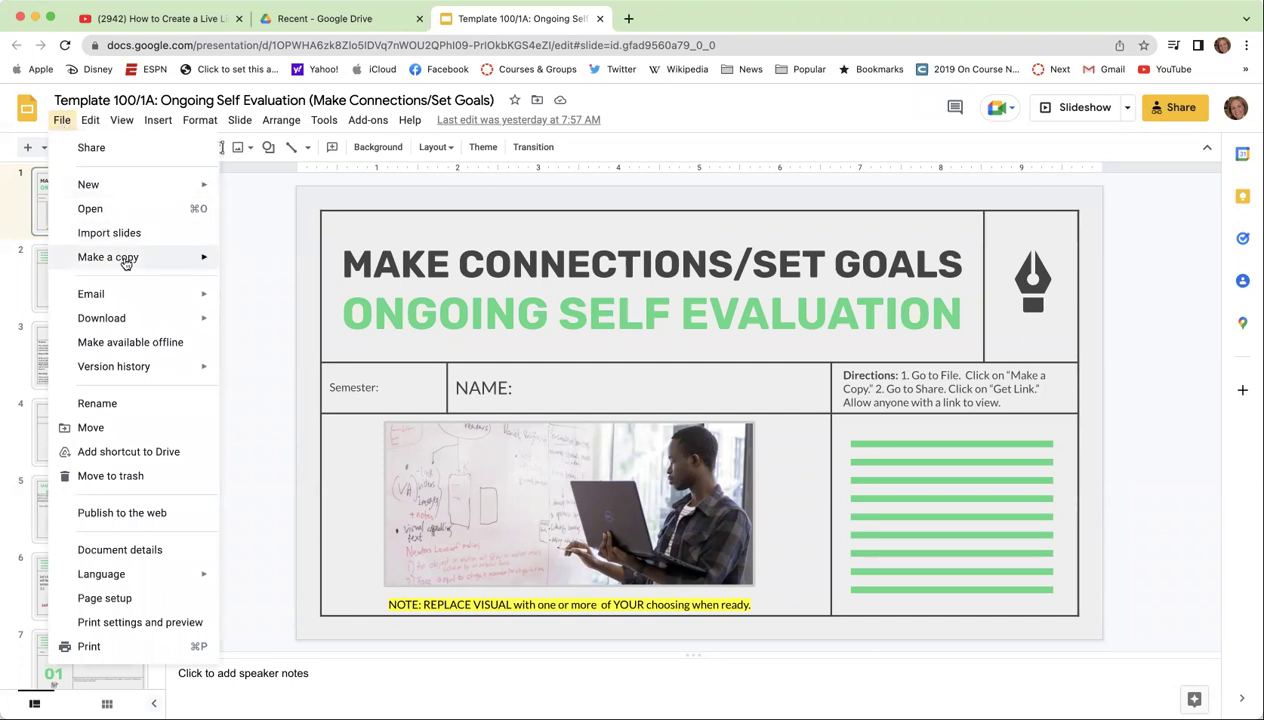
pyautogui.moveTo(130, 265)
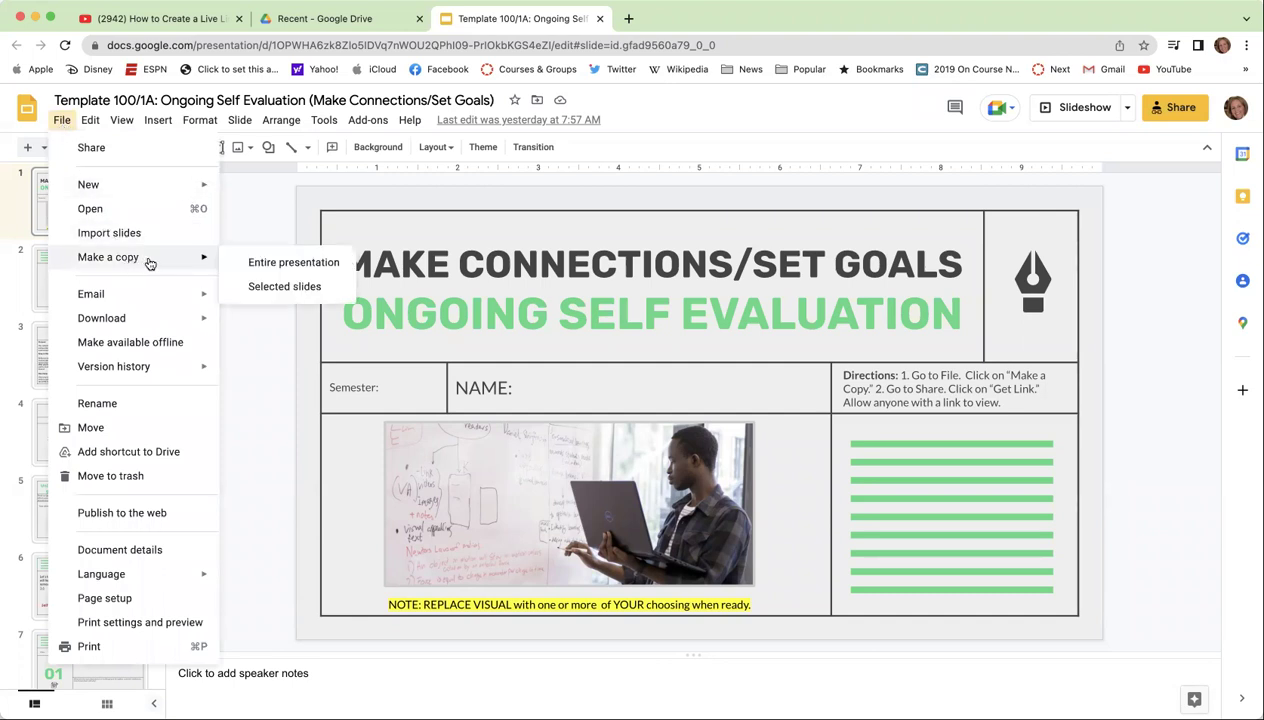
pyautogui.click(258, 264)
pyautogui.press('Right')
pyautogui.press('Left')
pyautogui.press('Left')
pyautogui.press('Left')
pyautogui.press('Left')
pyautogui.press('Left')
pyautogui.press('Left')
pyautogui.press('Left')
pyautogui.press('Left')
pyautogui.press('Left')
pyautogui.press('Left')
pyautogui.press('Left')
pyautogui.press('Left')
pyautogui.press('Left')
pyautogui.press('Left')
pyautogui.press('Left')
pyautogui.press('Left')
pyautogui.press('Left')
pyautogui.press('Left')
pyautogui.press('Left')
pyautogui.press('Left')
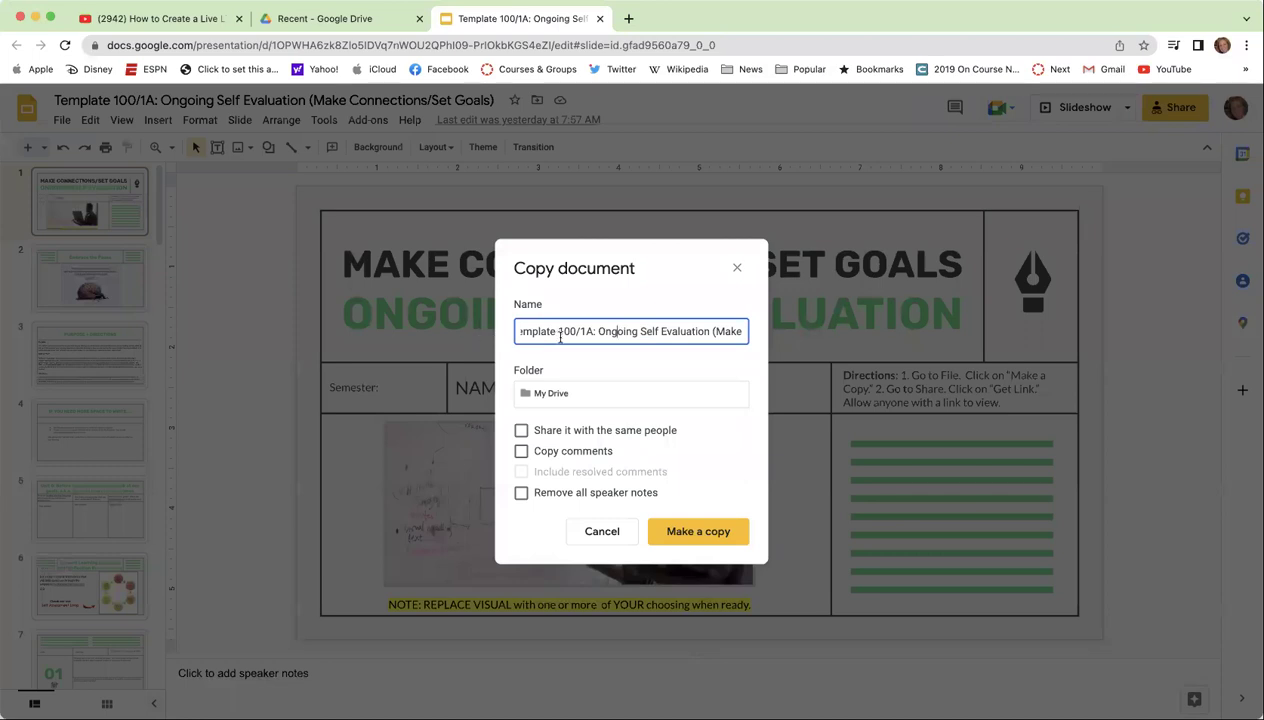
pyautogui.moveTo(556, 330); pyautogui.dragTo(491, 335)
pyautogui.write('JML')
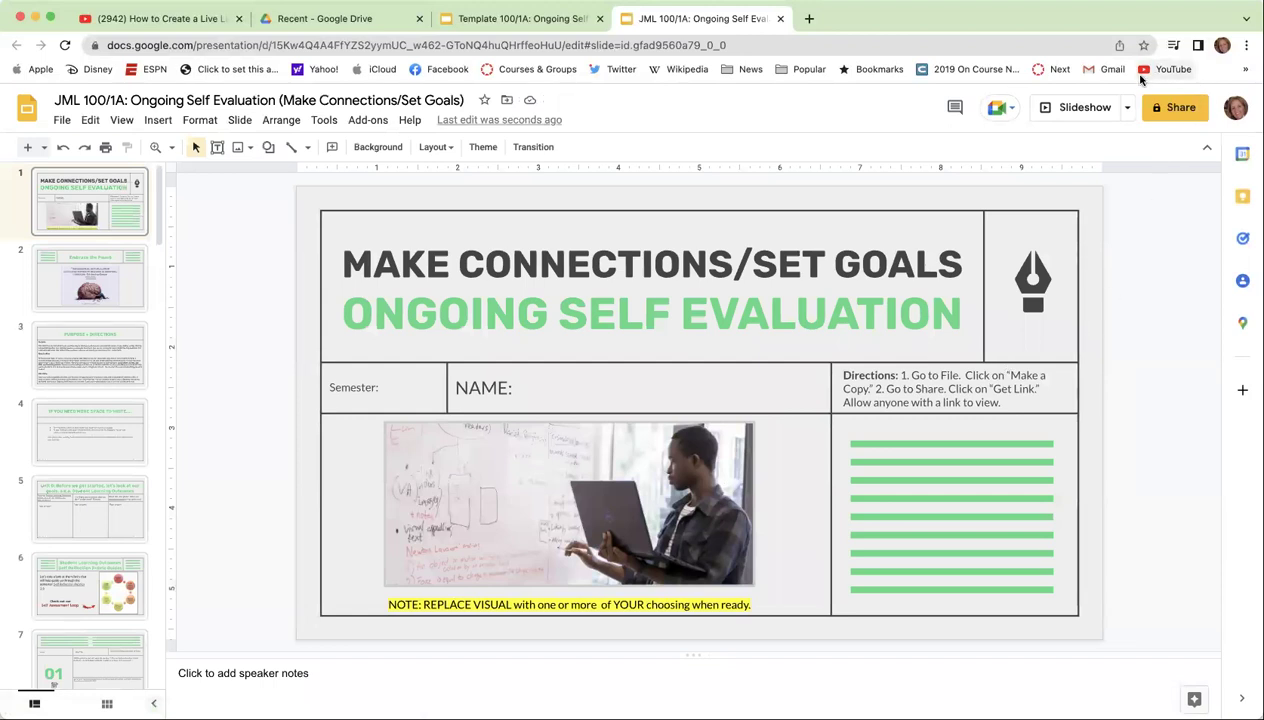
# Set the copy's general access to Anyone with the link, keeping the Viewer role
pyautogui.click(1174, 112)
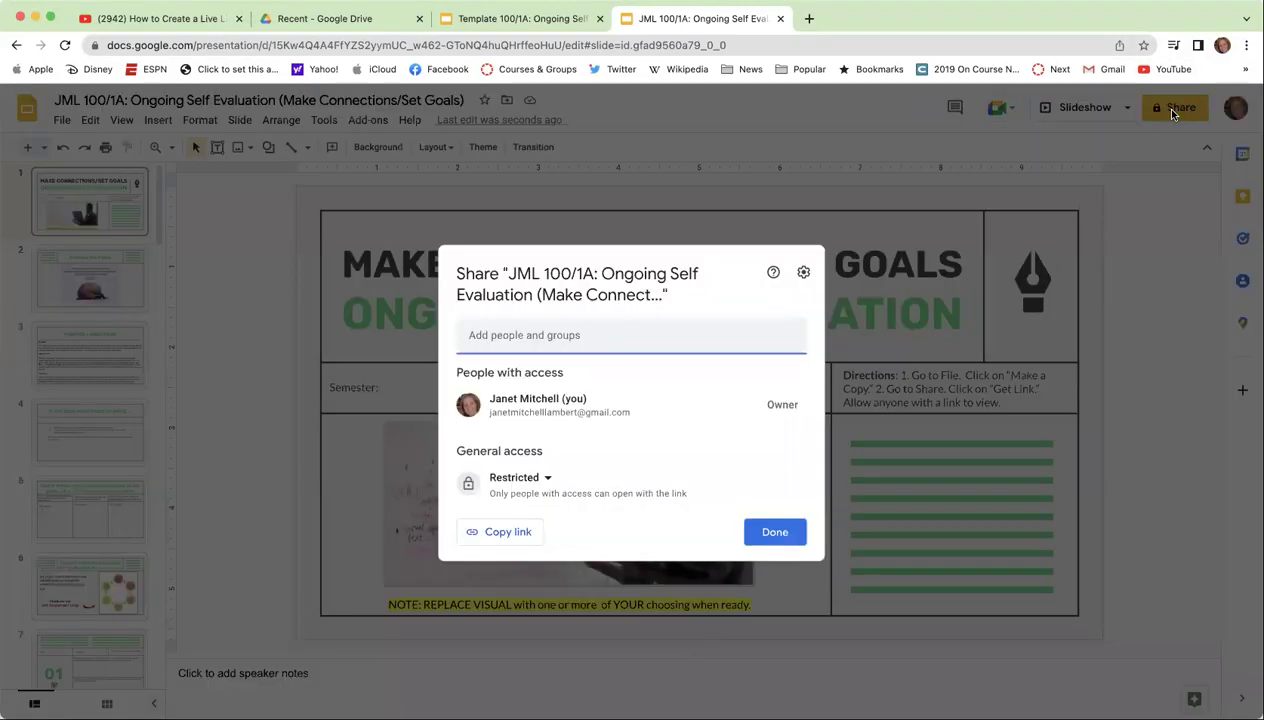
pyautogui.click(540, 479)
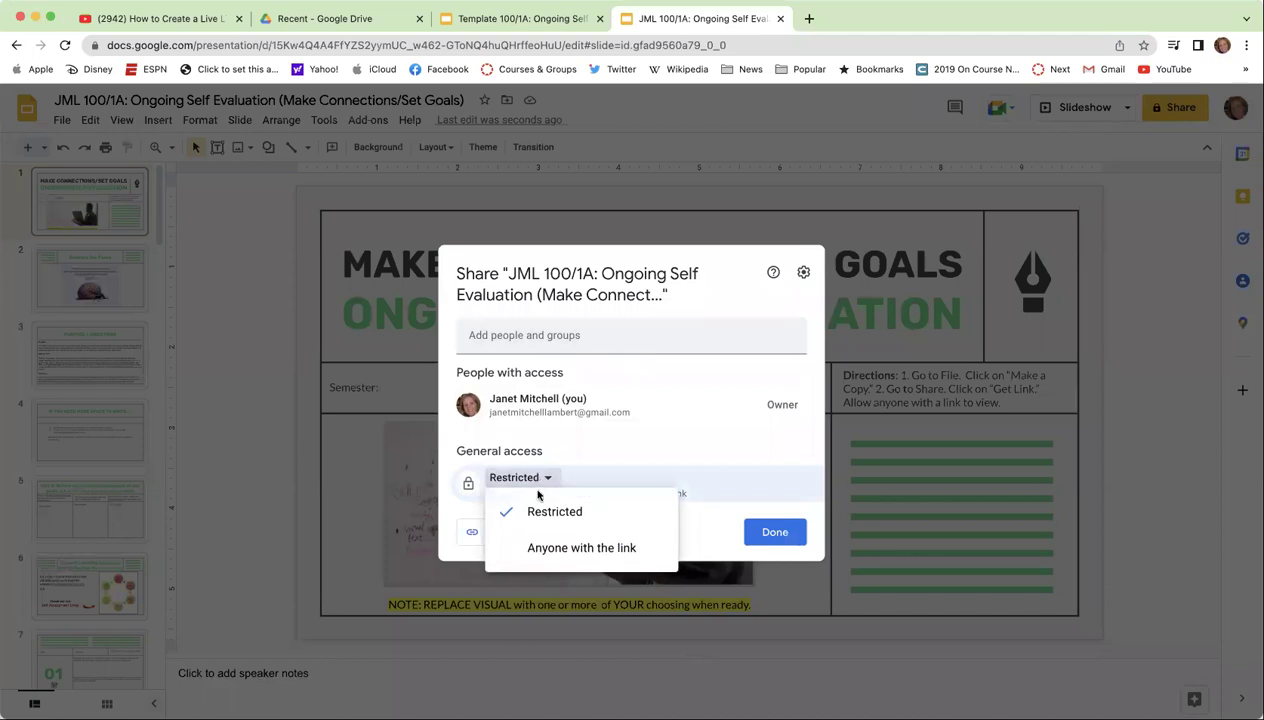
pyautogui.click(570, 548)
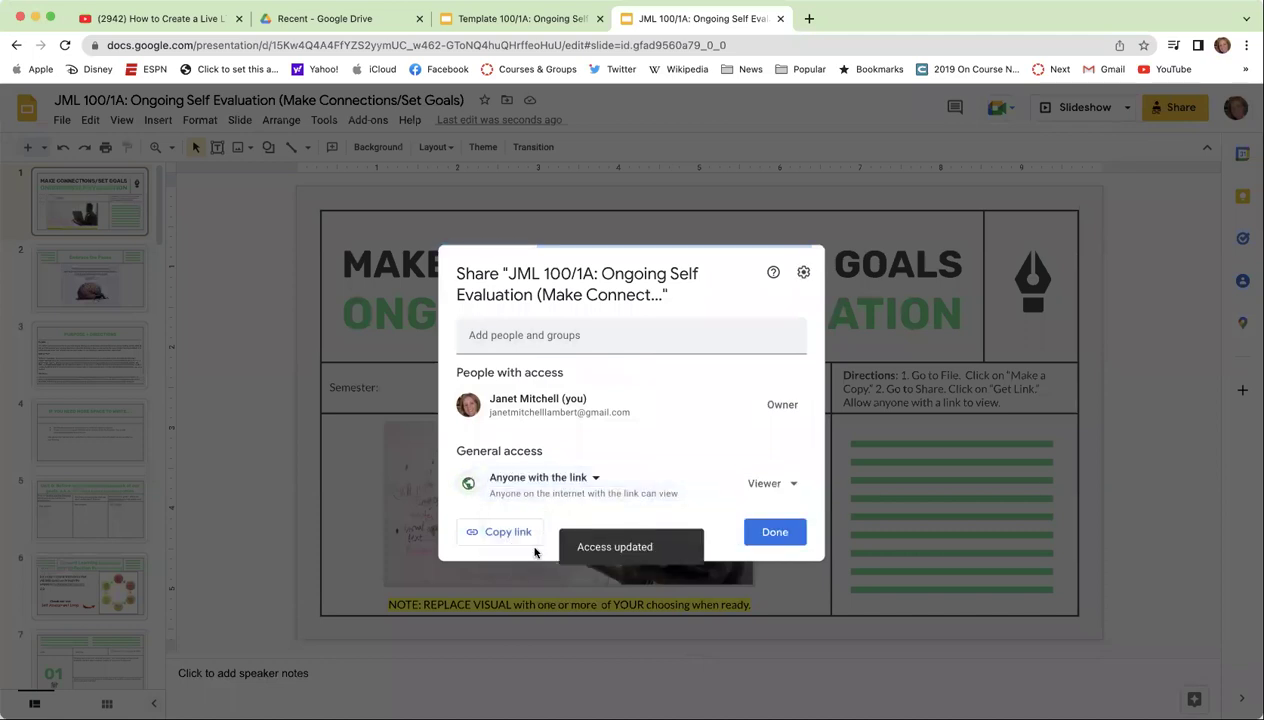
pyautogui.click(792, 530)
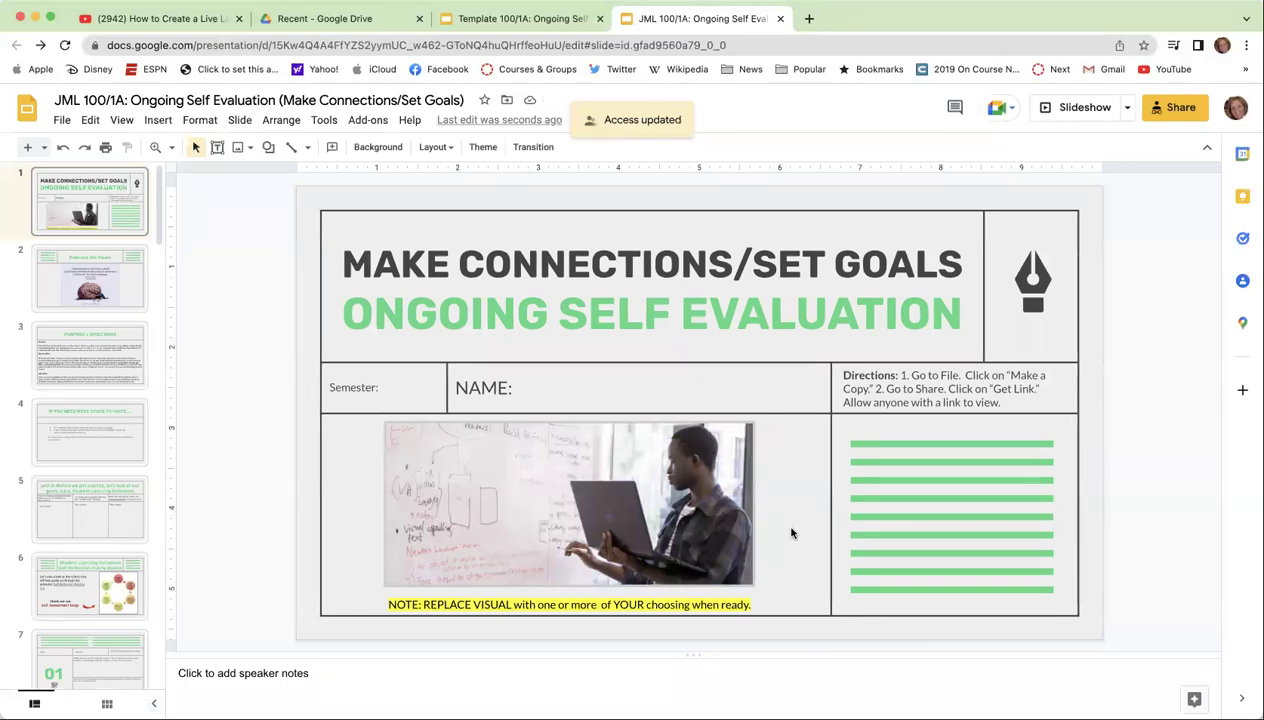
# Read the introductory slides 2 to 4 and view the layouts available for adding a new slide
pyautogui.click(135, 280)
pyautogui.click(127, 351)
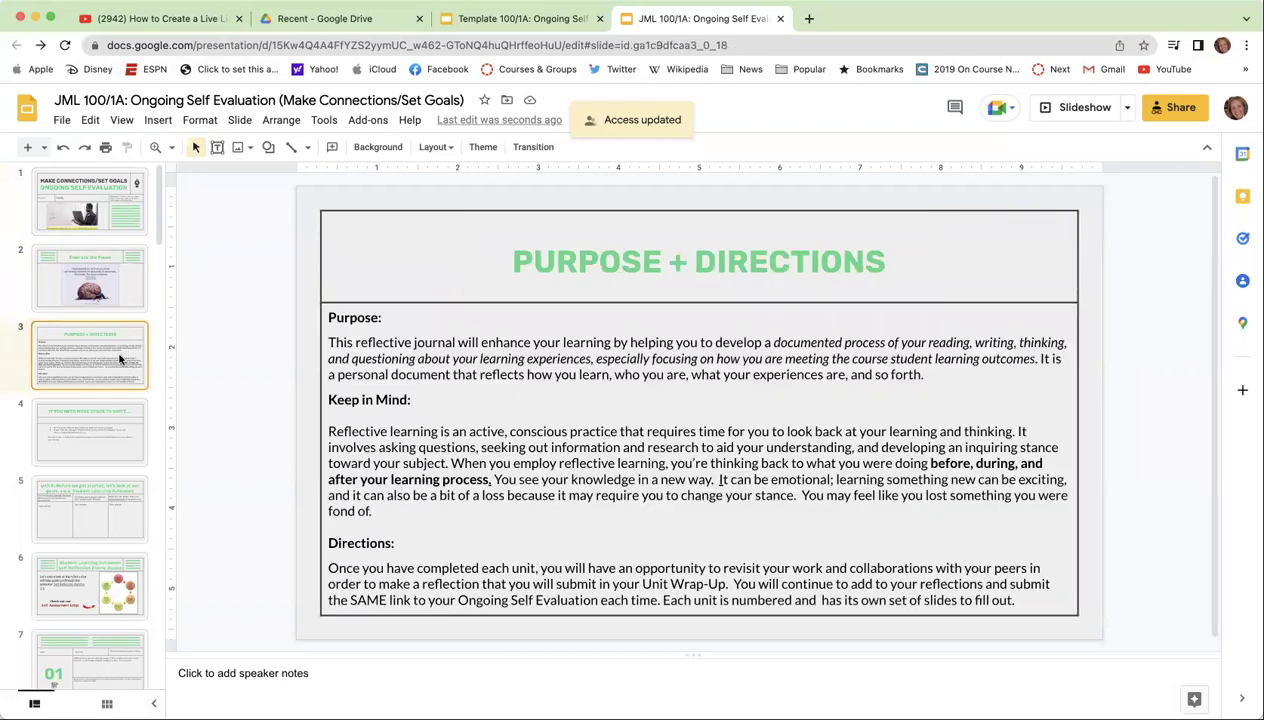
pyautogui.click(108, 430)
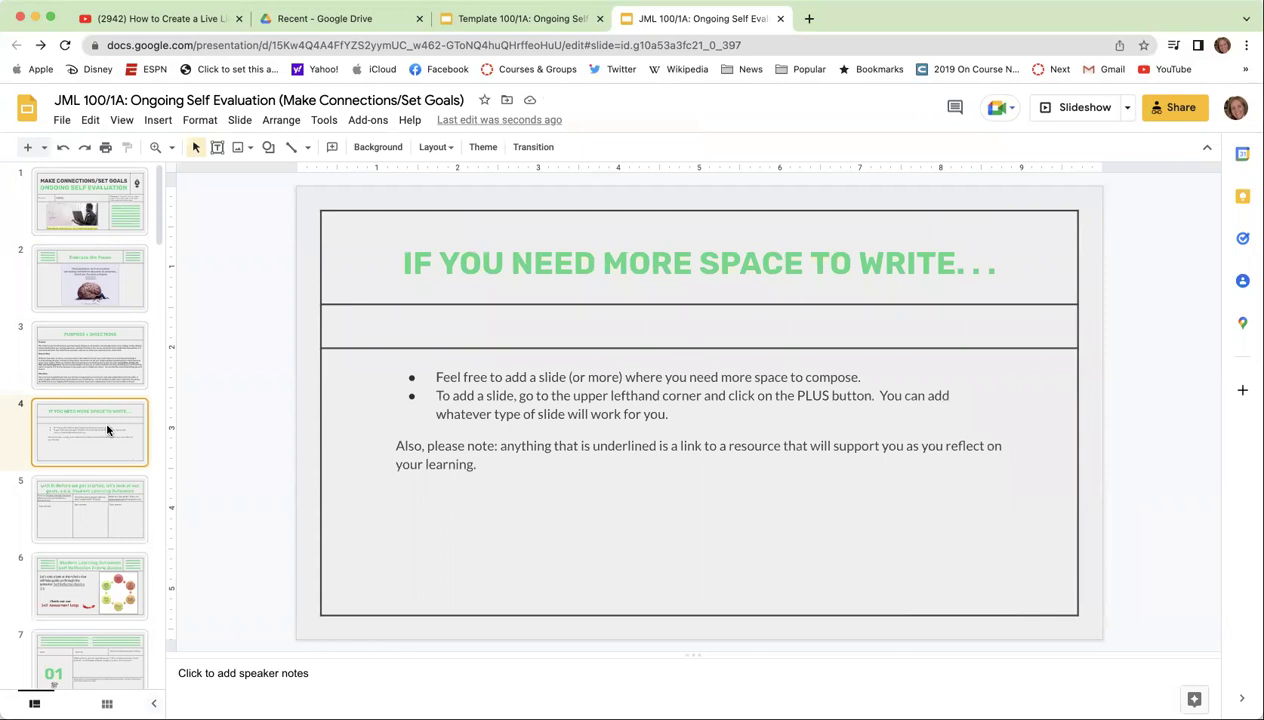
pyautogui.click(43, 150)
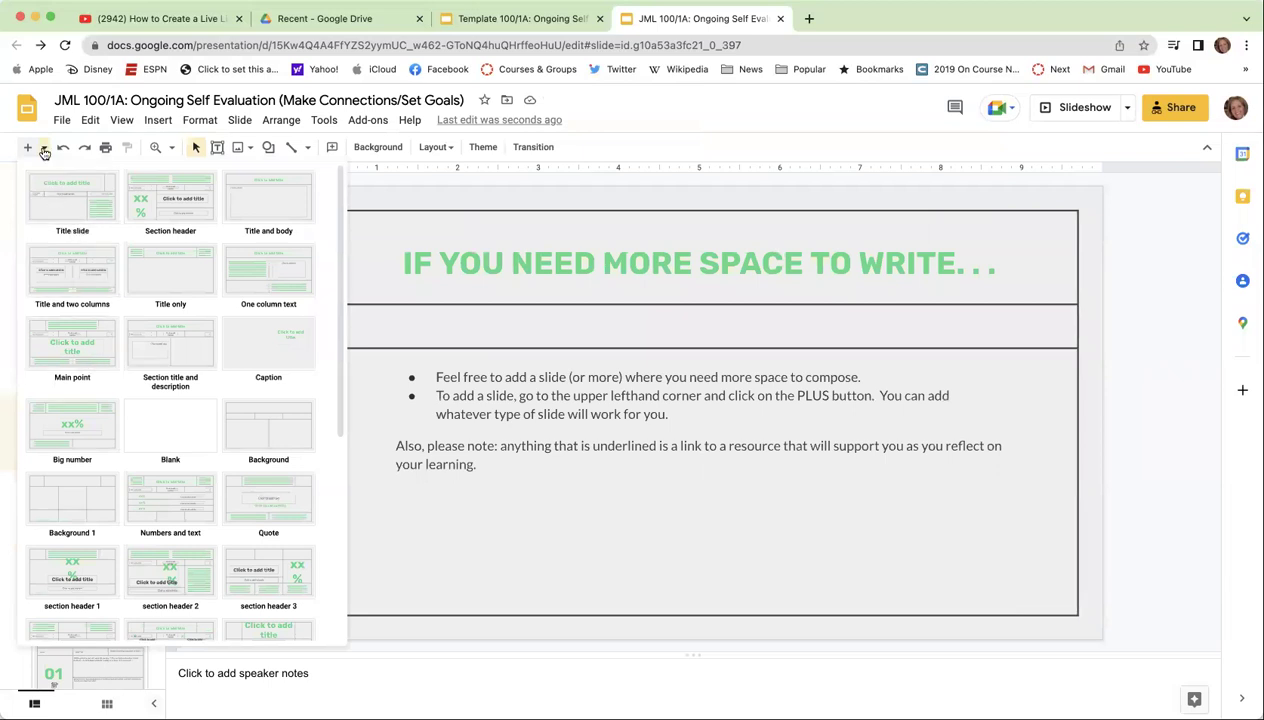
pyautogui.click(43, 150)
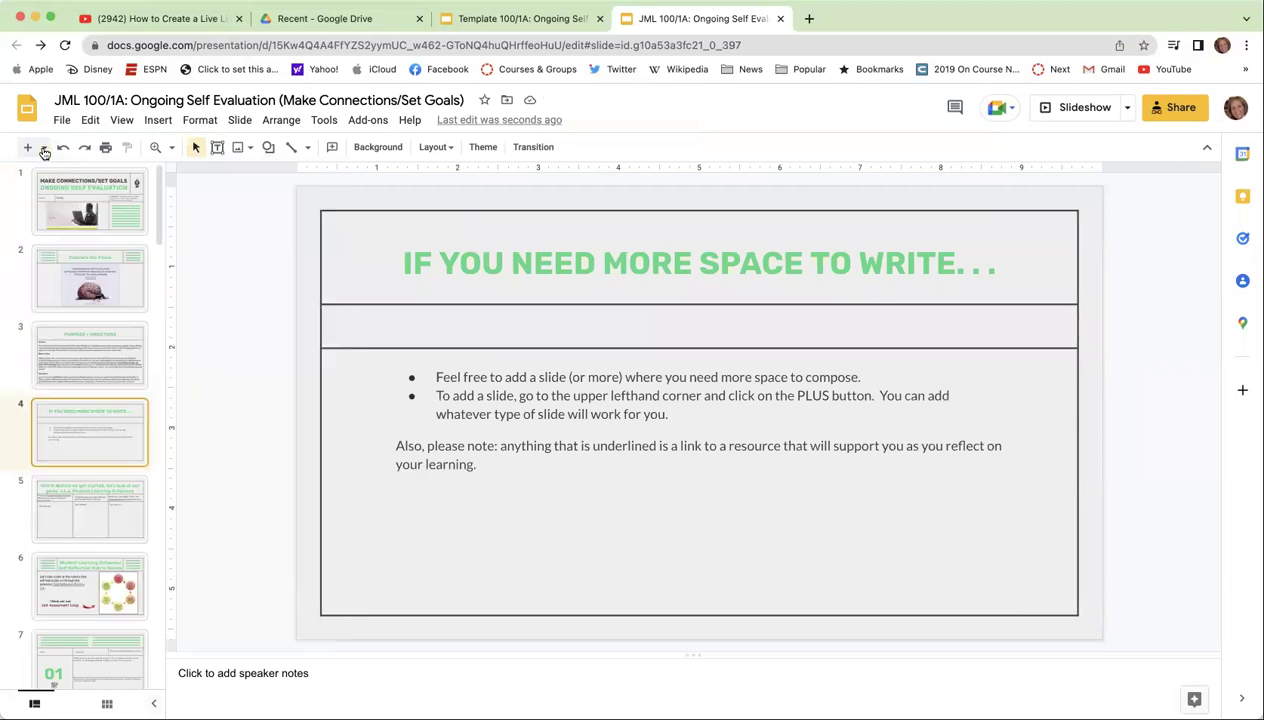
# Examine the Unit 0 goals slide and preview its linked Student Learning Outcomes document
pyautogui.click(73, 500)
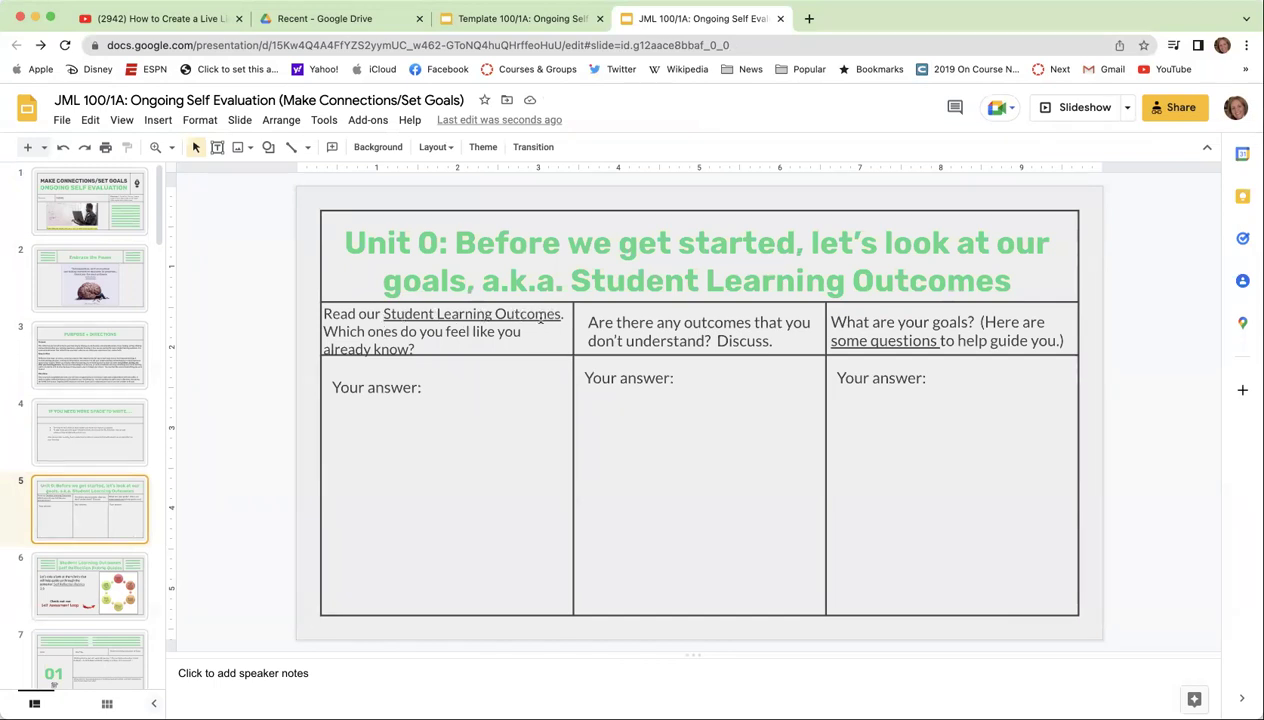
pyautogui.click(541, 317)
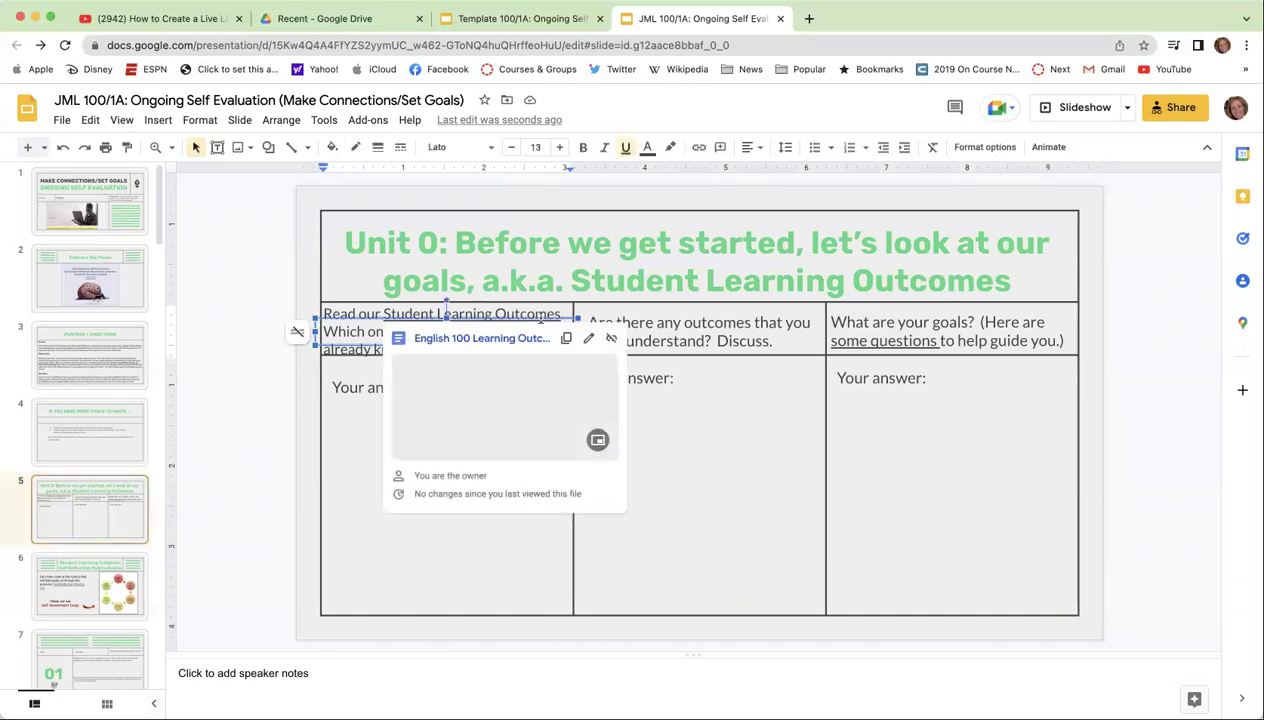
pyautogui.click(335, 271)
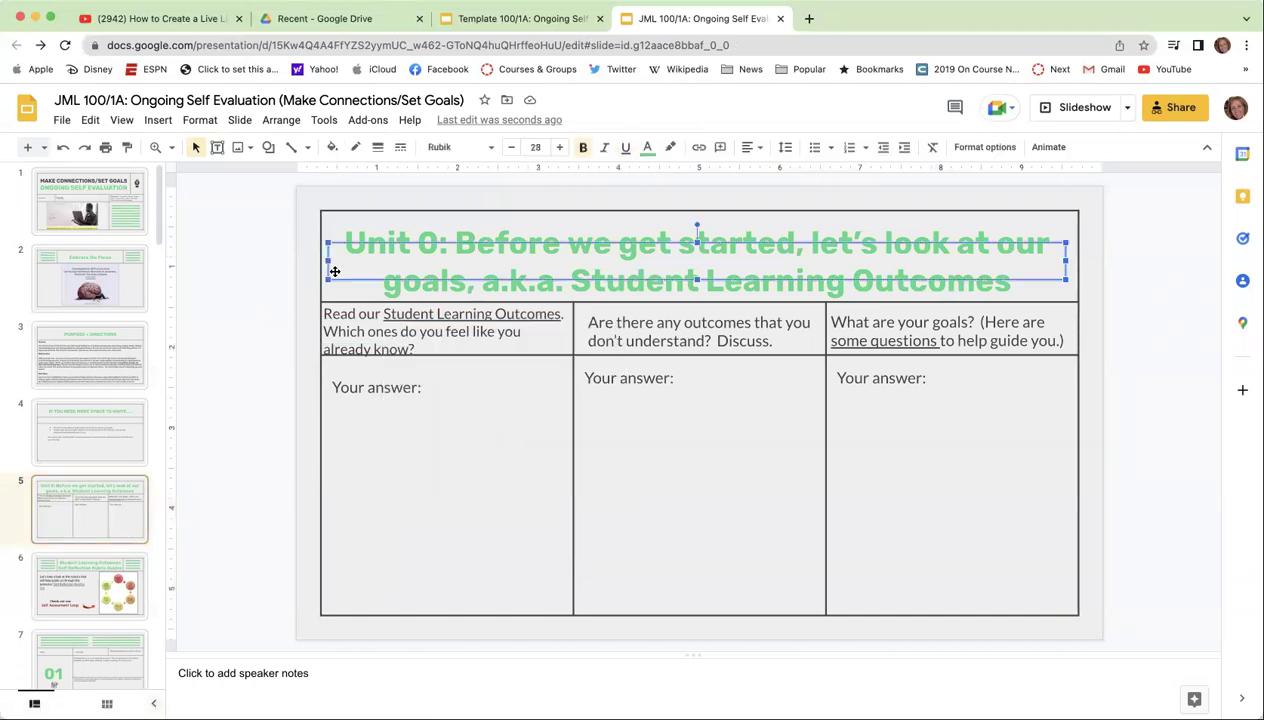
pyautogui.click(253, 361)
pyautogui.scroll(-5, 117, 453)
pyautogui.scroll(-1, 117, 453)
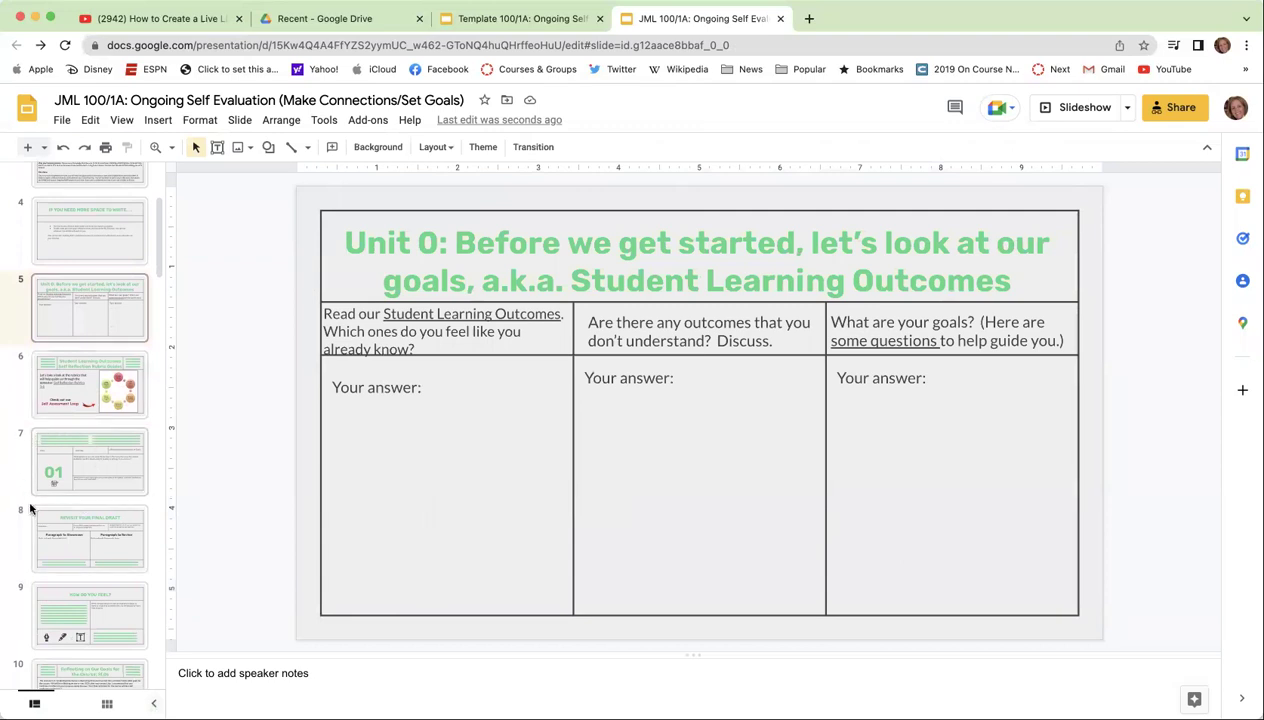
# Examine the unit 01 reflection slide and skim the slide thumbnails of the remaining numbered units
pyautogui.click(57, 467)
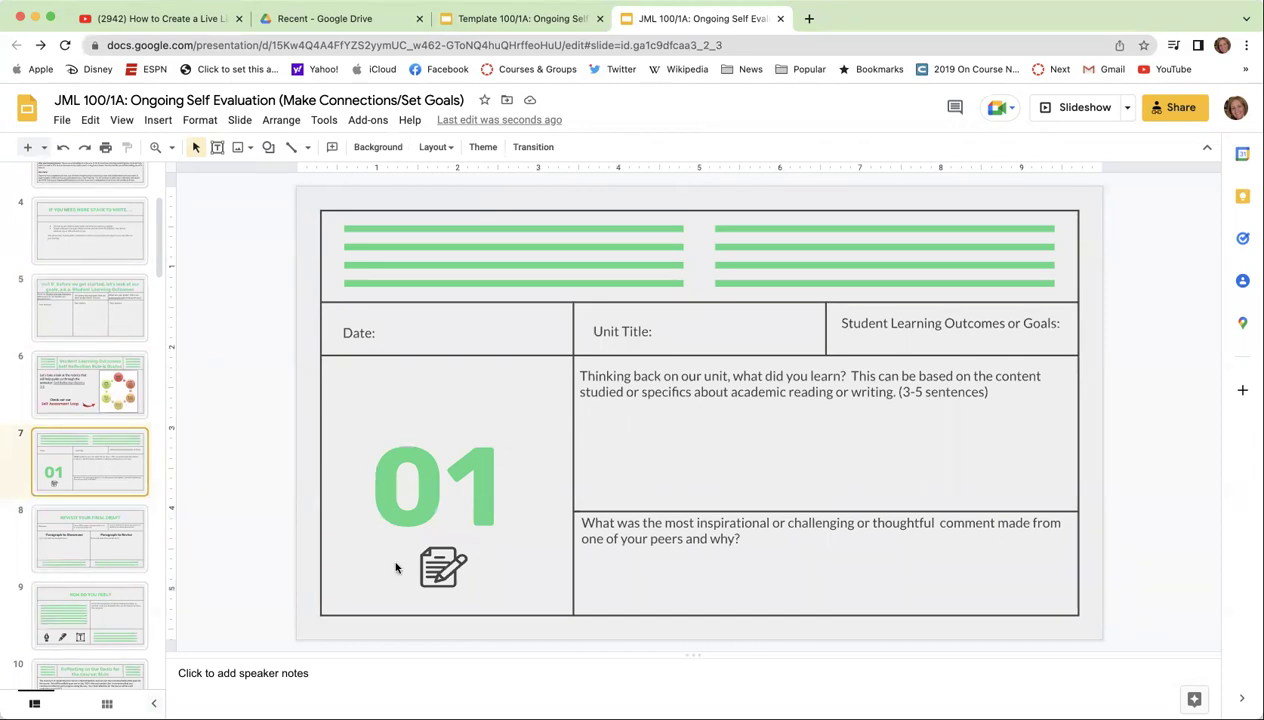
pyautogui.scroll(-5, 131, 513)
pyautogui.scroll(-10, 131, 513)
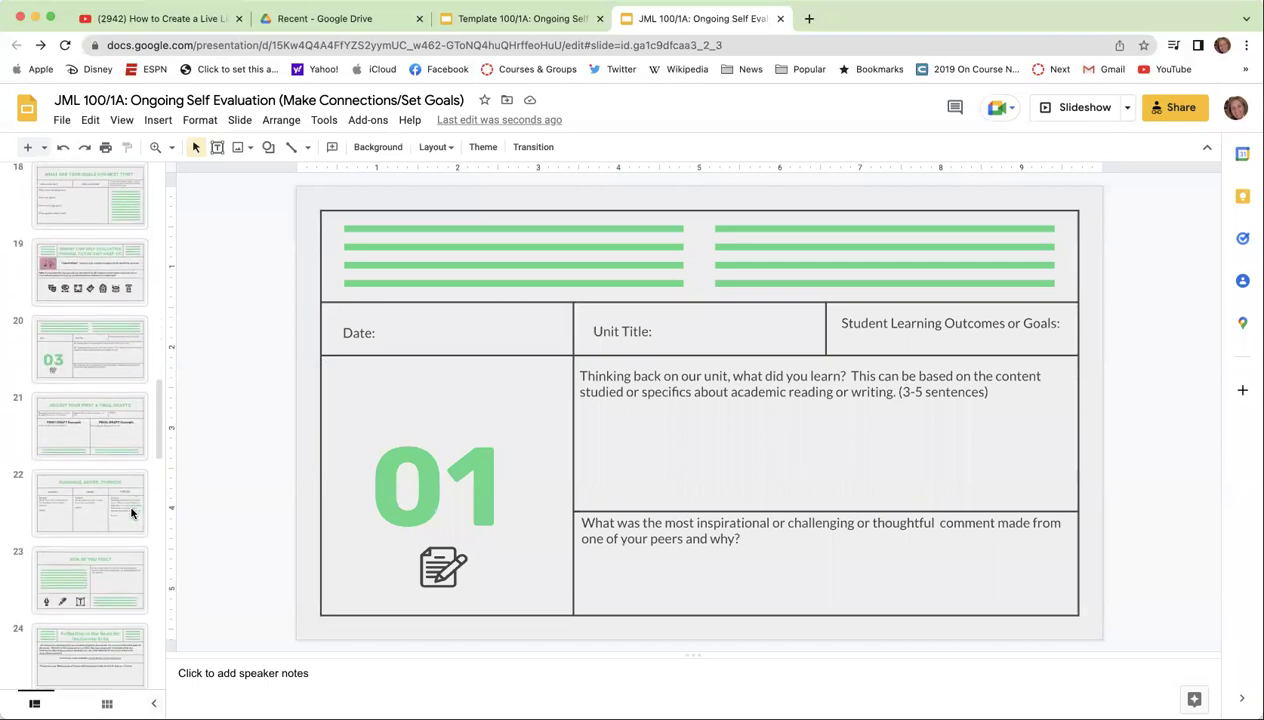
pyautogui.scroll(-5, 131, 513)
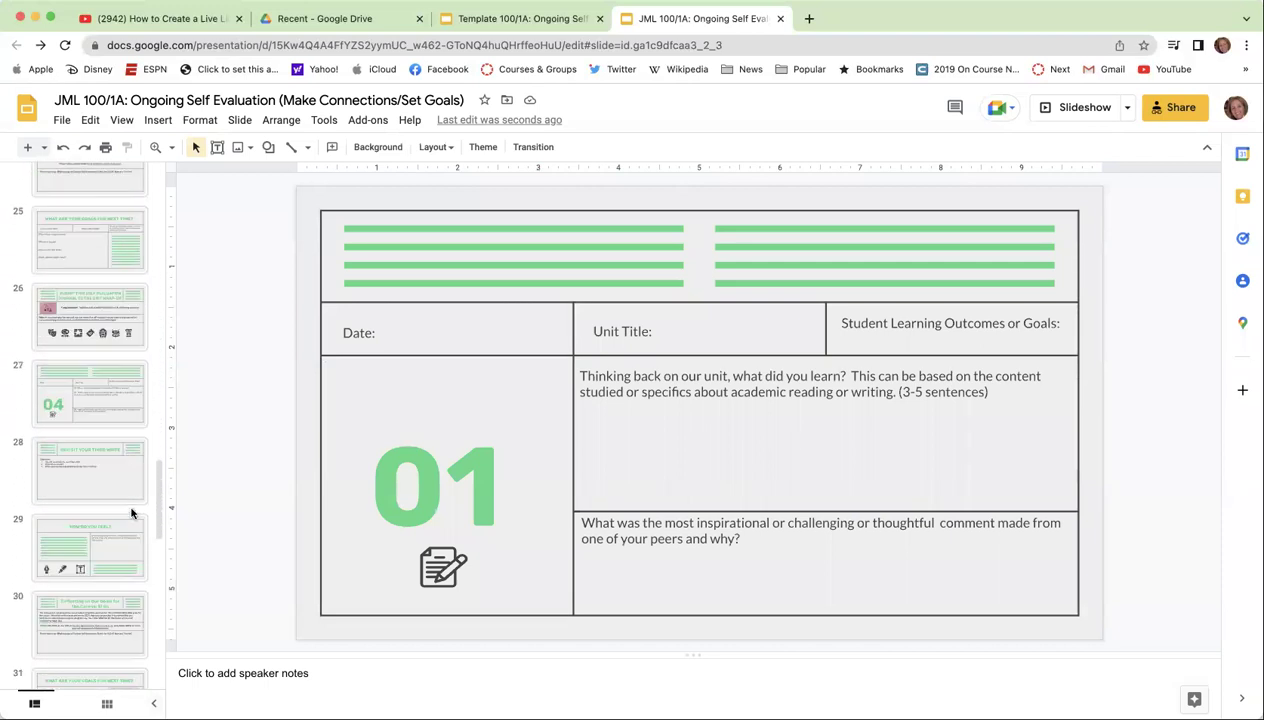
pyautogui.scroll(-2, 131, 513)
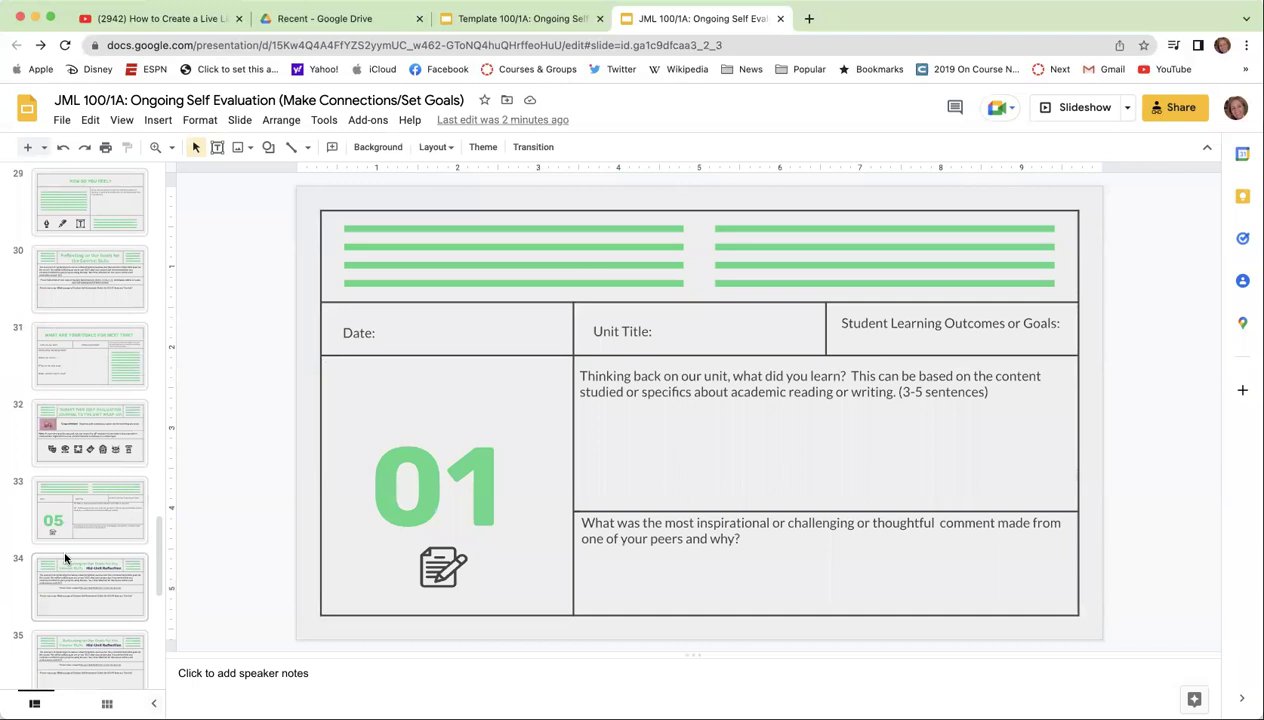
pyautogui.scroll(10, 65, 560)
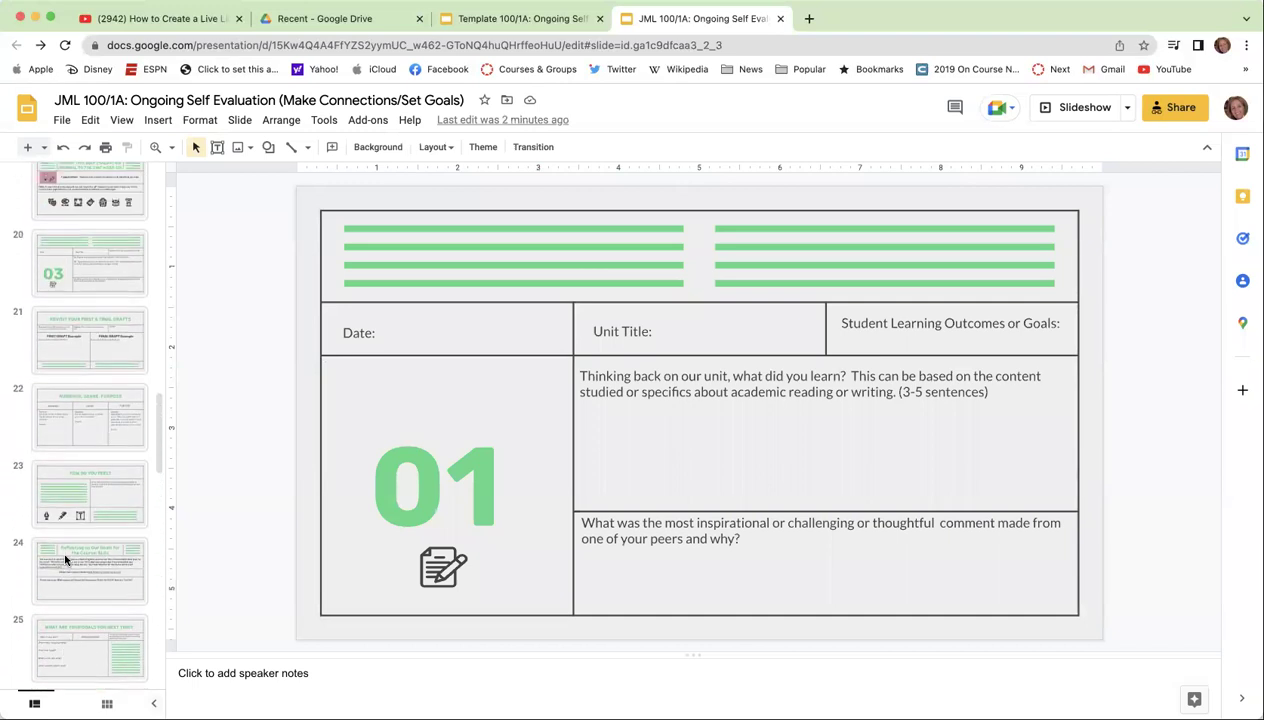
pyautogui.scroll(9, 65, 560)
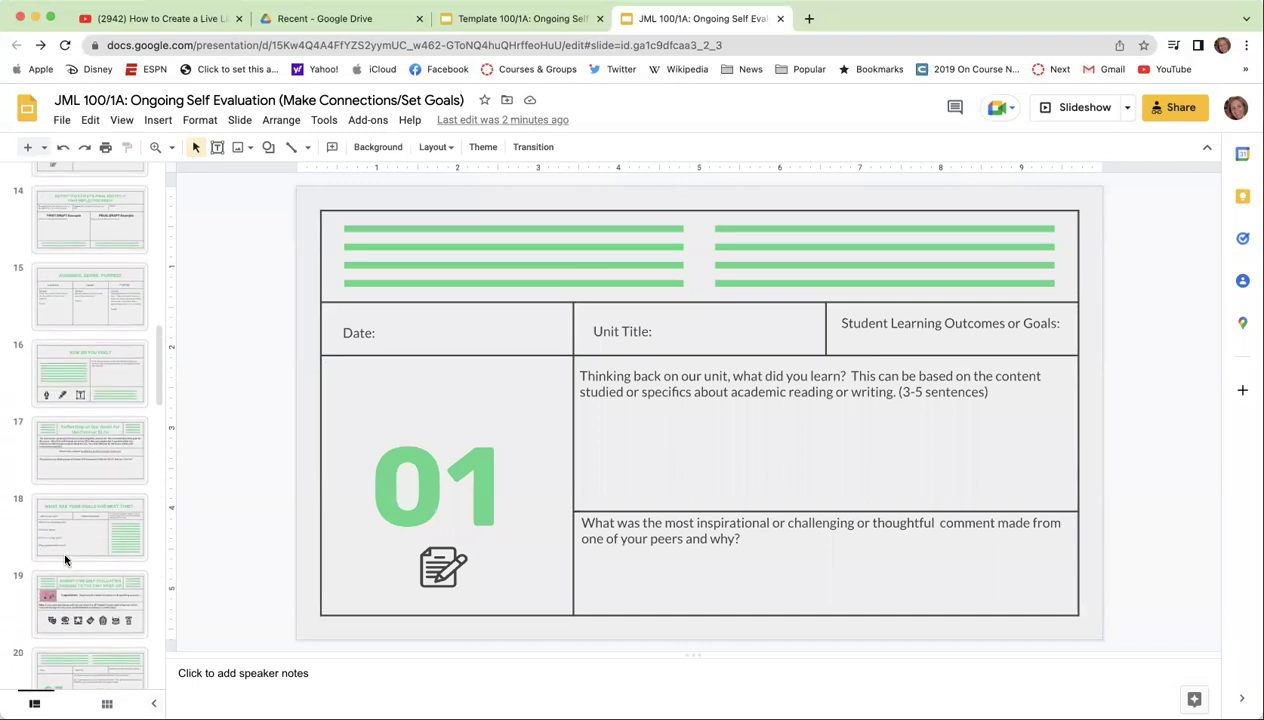
pyautogui.scroll(5, 65, 560)
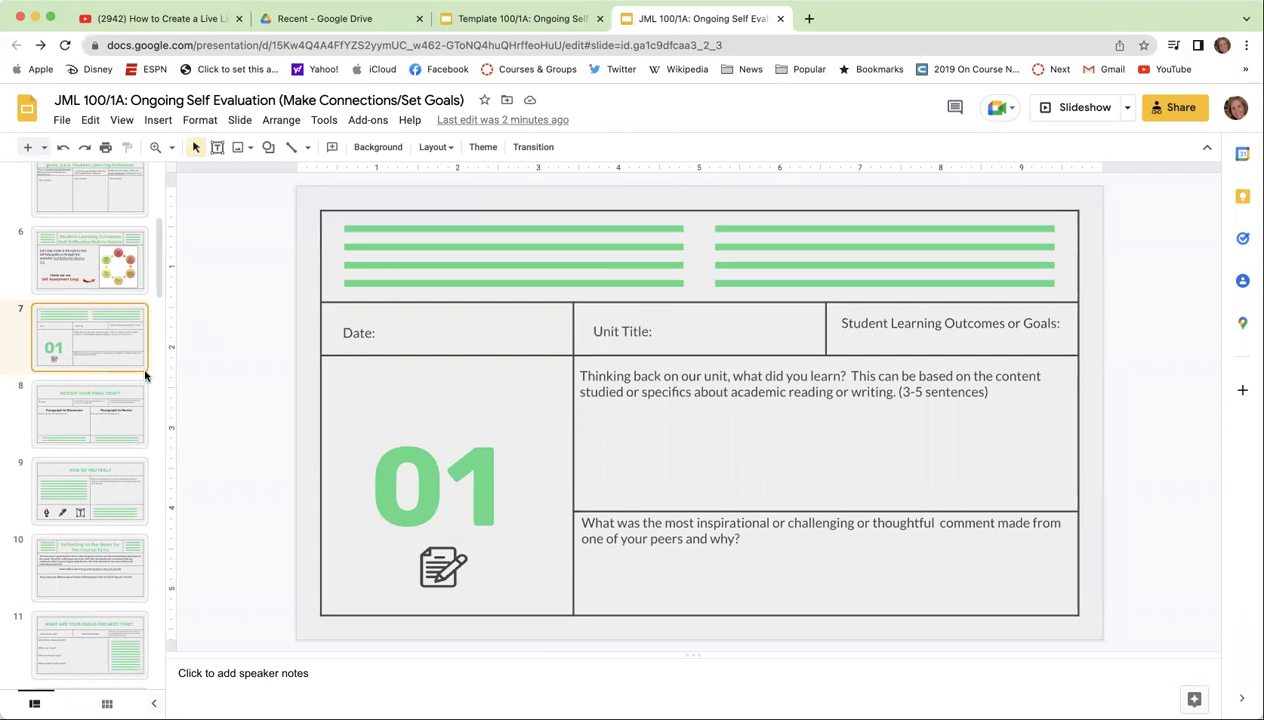
# Review the rest of the unit 01 slides, from the final draft revisit through to the journal submission slide
pyautogui.click(128, 414)
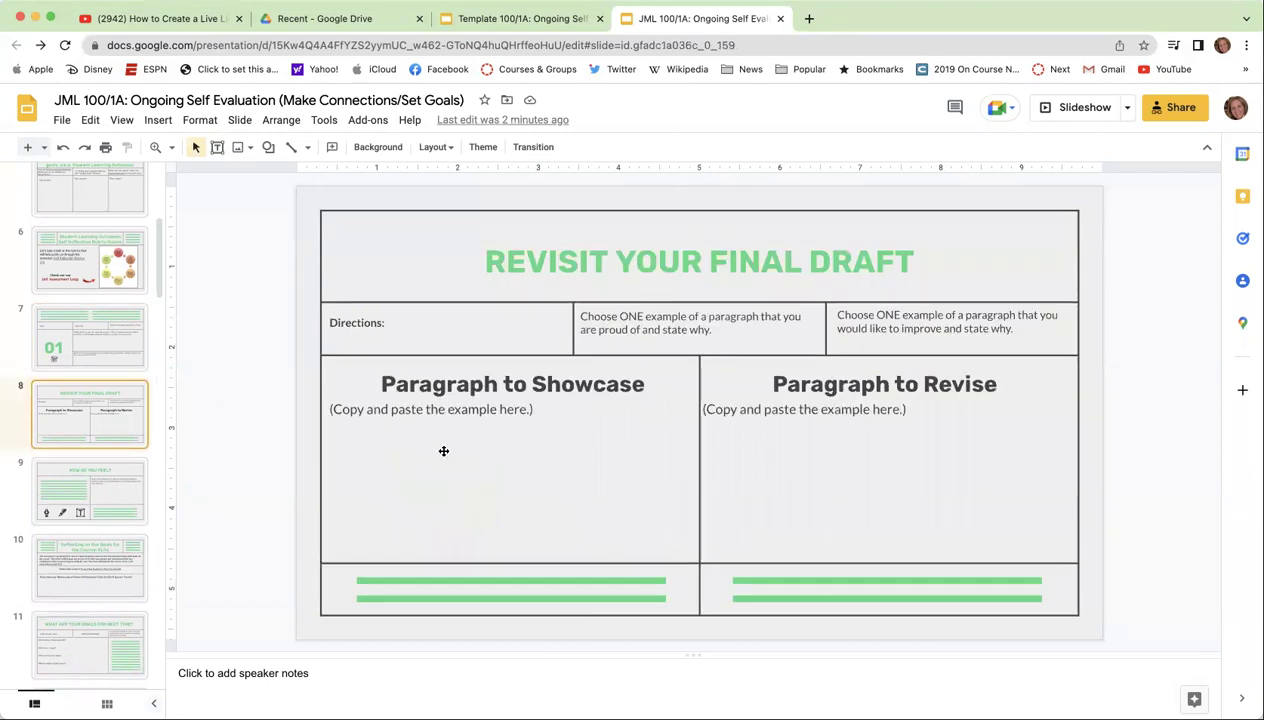
pyautogui.click(125, 492)
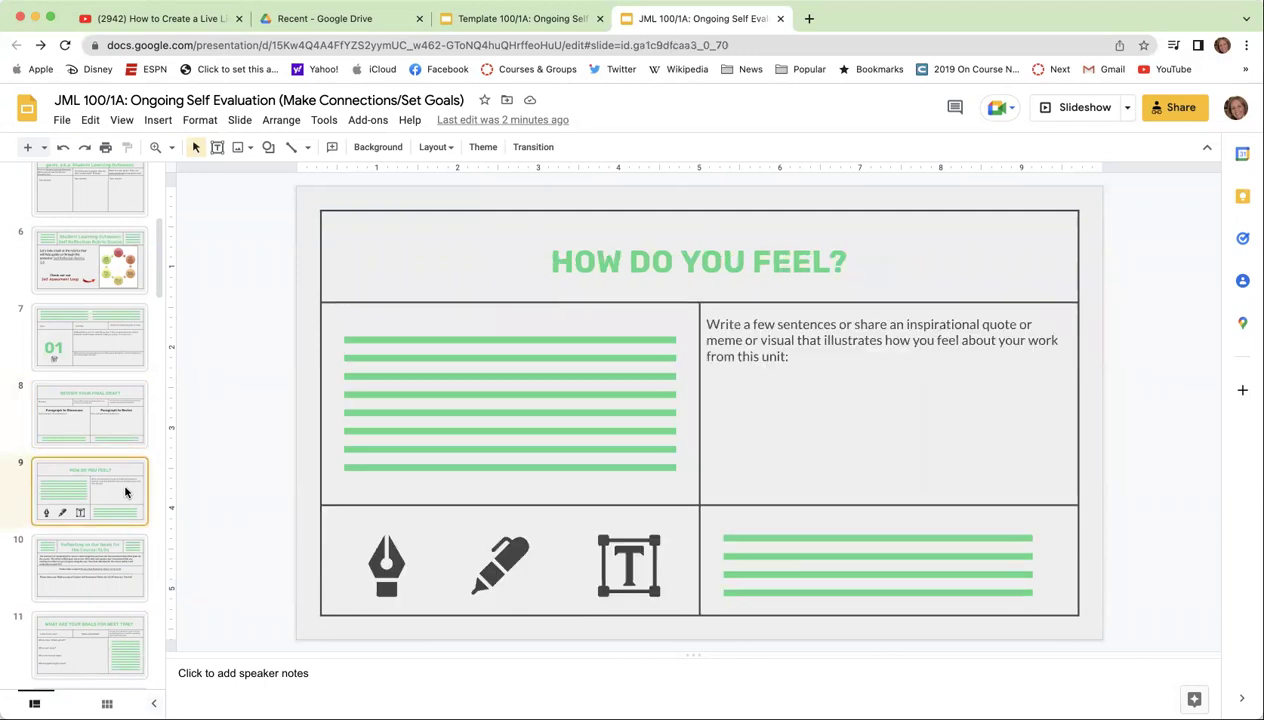
pyautogui.click(108, 575)
pyautogui.scroll(-2, 110, 560)
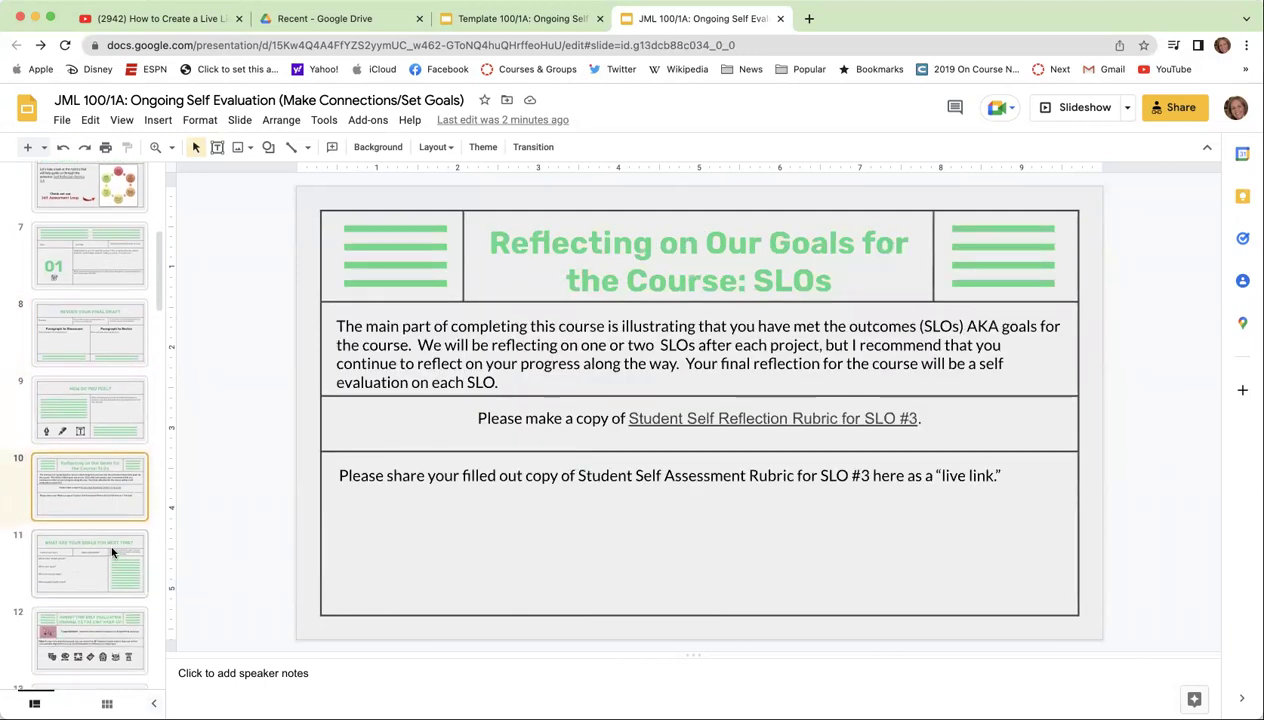
pyautogui.click(111, 550)
pyautogui.scroll(-2, 110, 544)
pyautogui.click(116, 540)
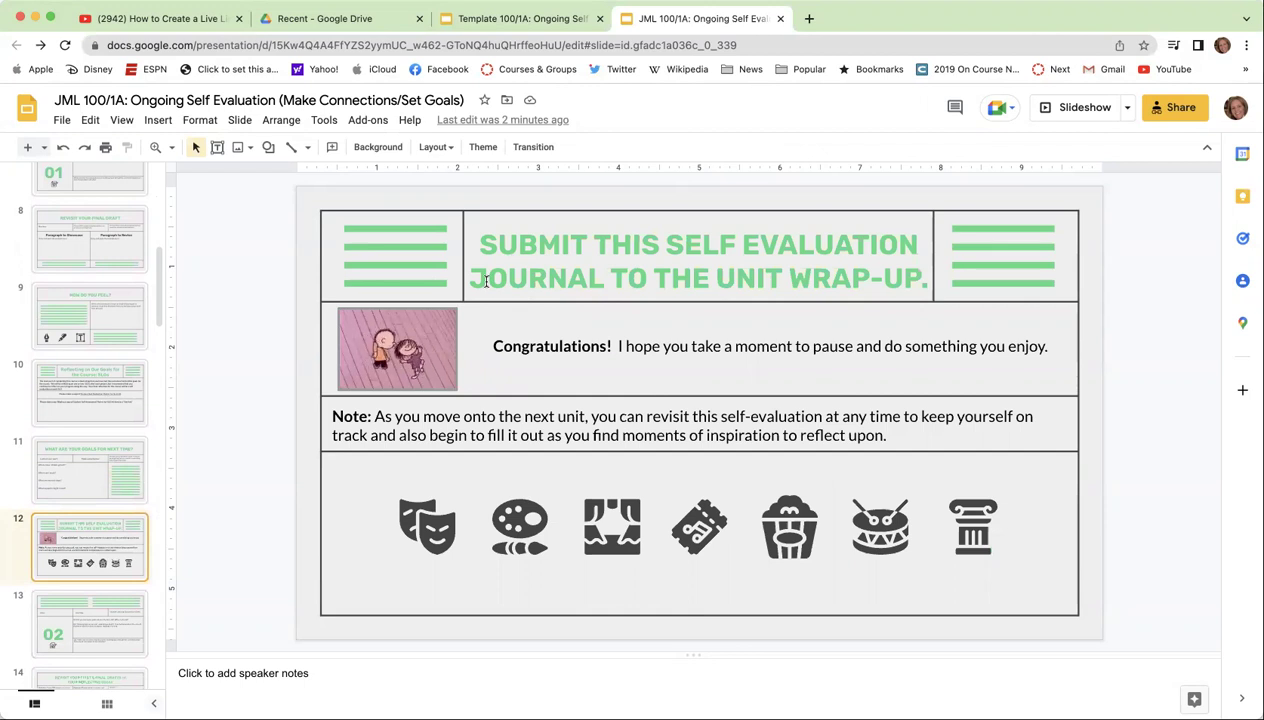
# Examine the unit 02 opening slide with its reflection questions and the neighbouring slide thumbnails
pyautogui.scroll(-2, 72, 508)
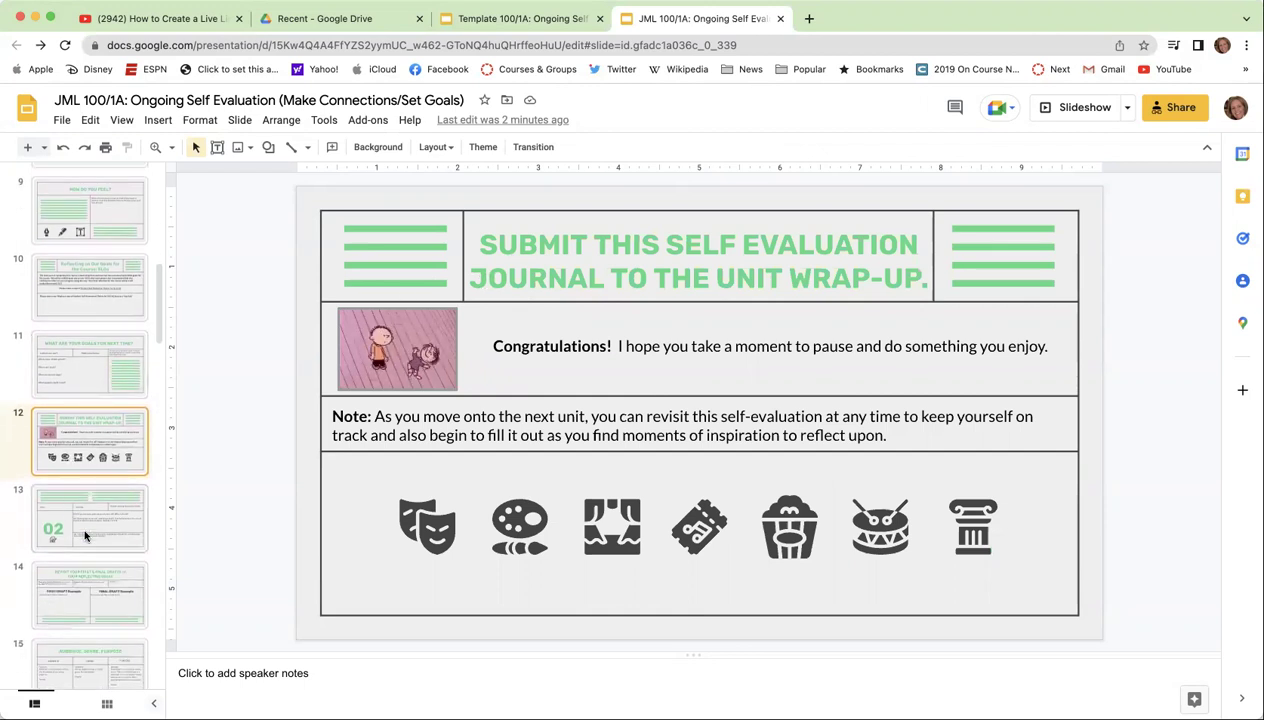
pyautogui.click(85, 527)
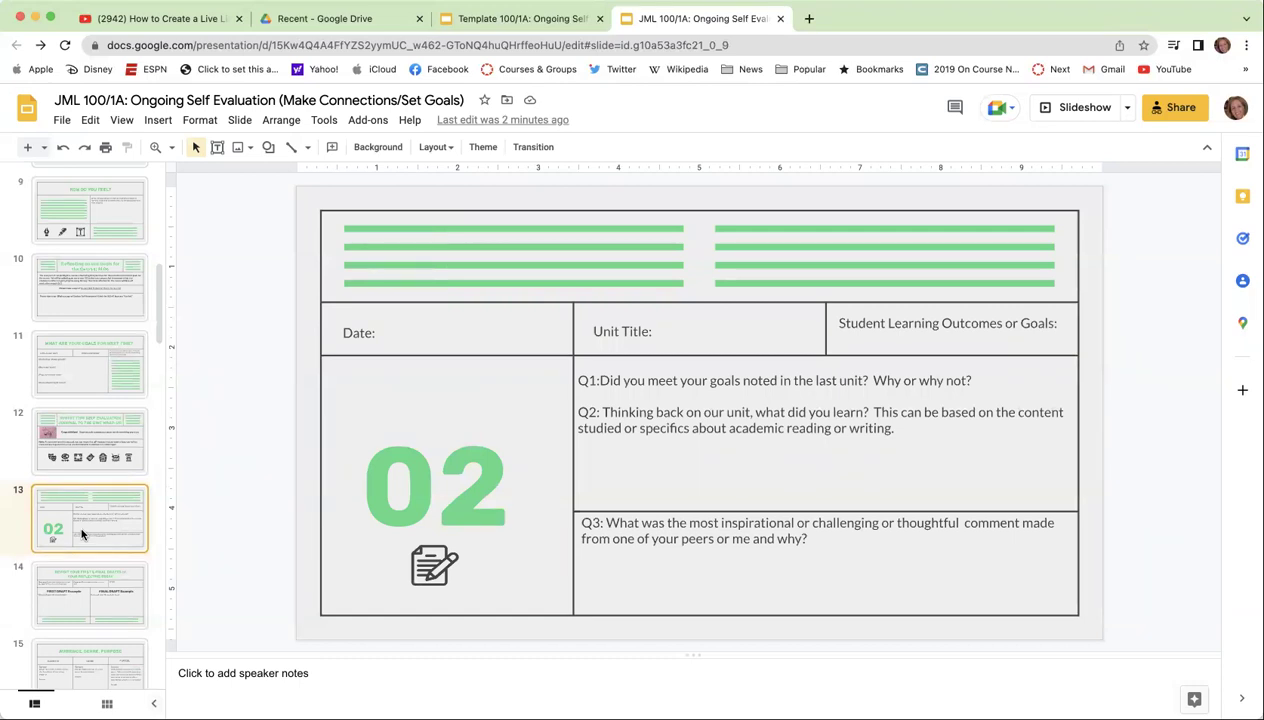
pyautogui.scroll(-1, 82, 535)
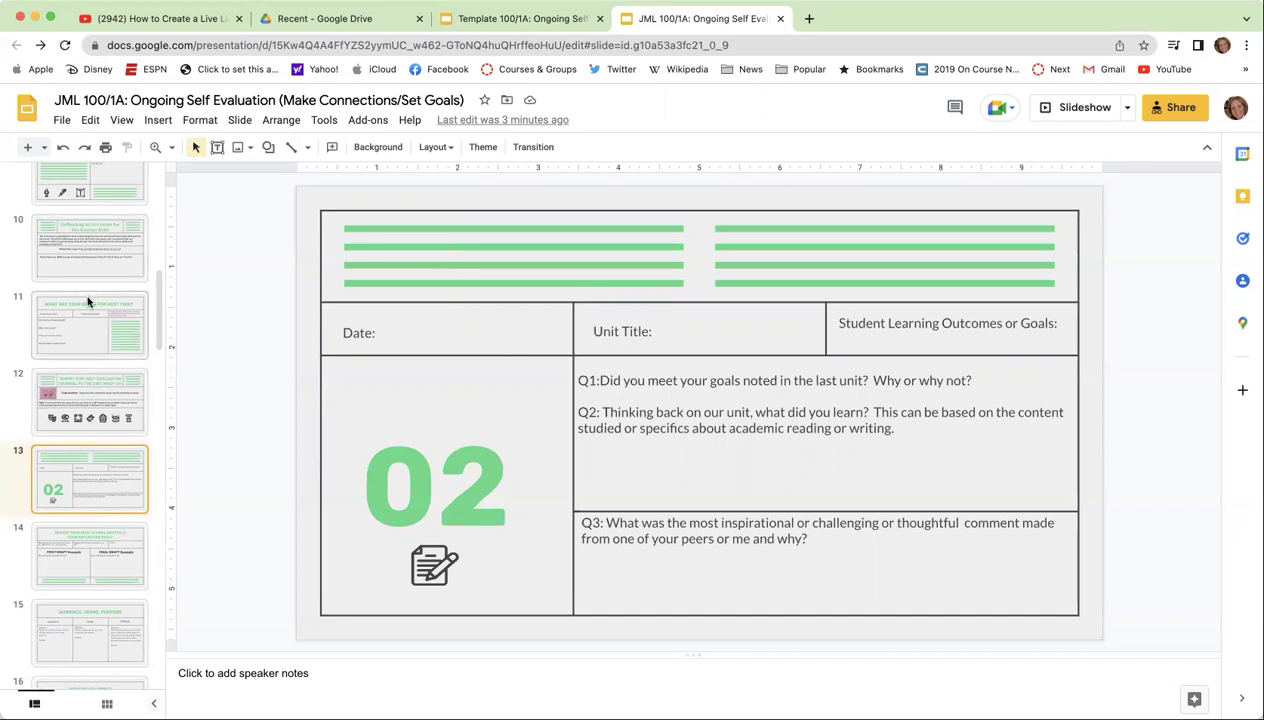
pyautogui.scroll(1, 86, 292)
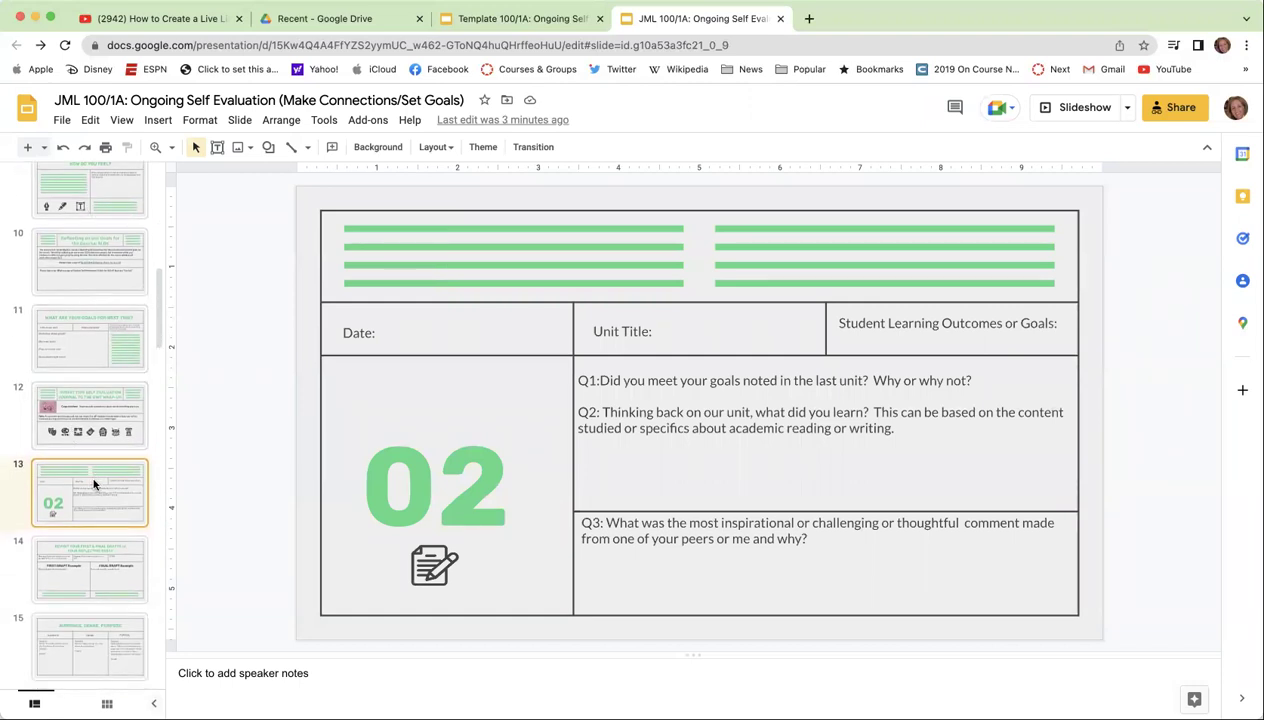
pyautogui.scroll(-4, 94, 484)
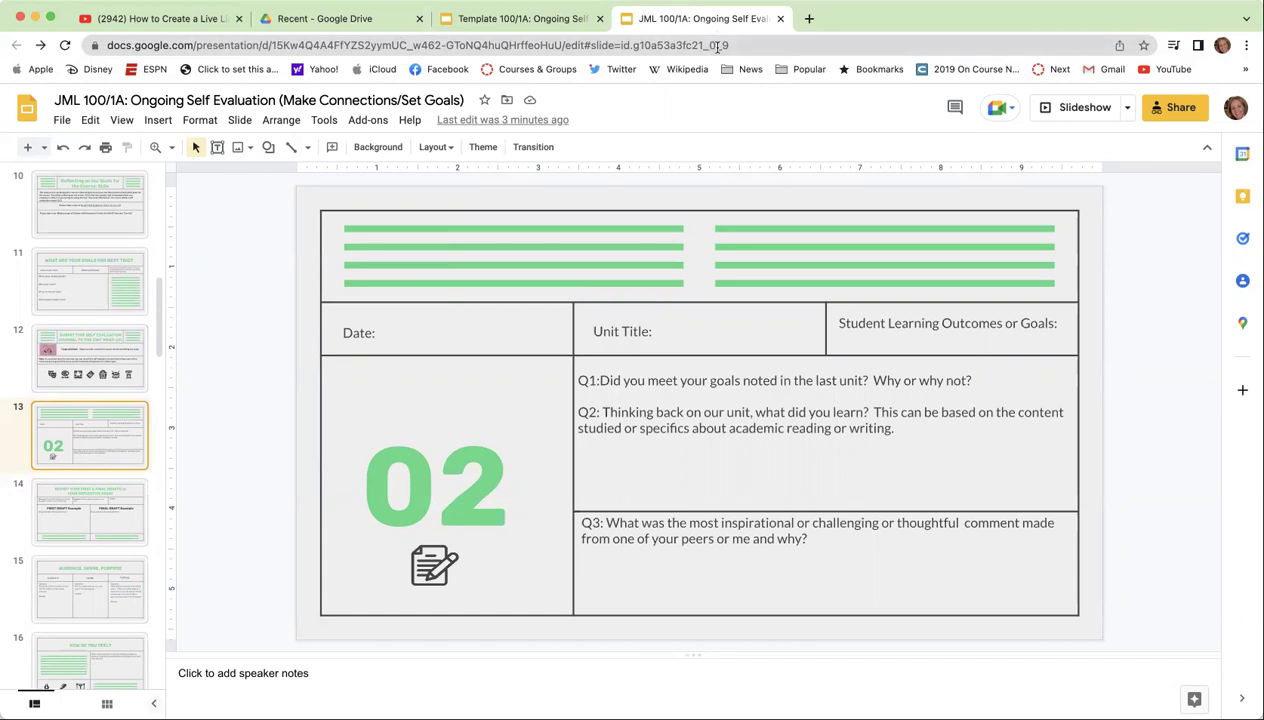
# Copy the presentation's sharing link and close the sharing settings
pyautogui.click(1168, 108)
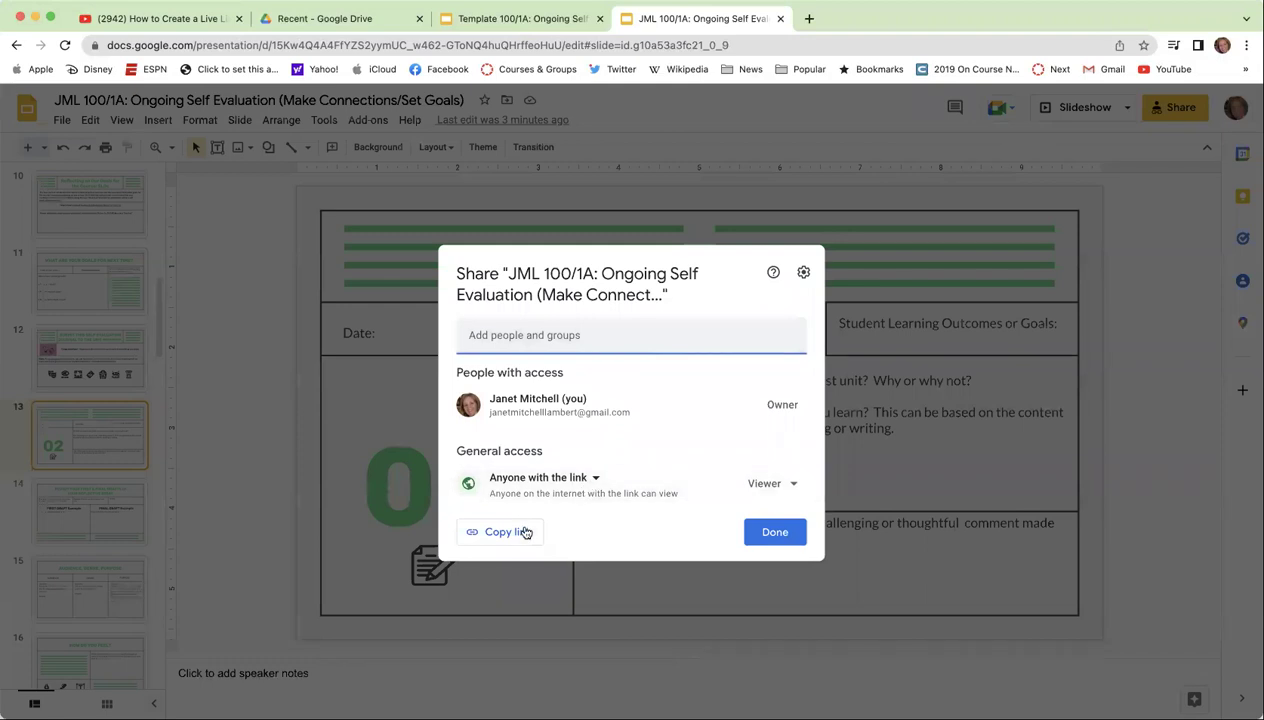
pyautogui.click(520, 538)
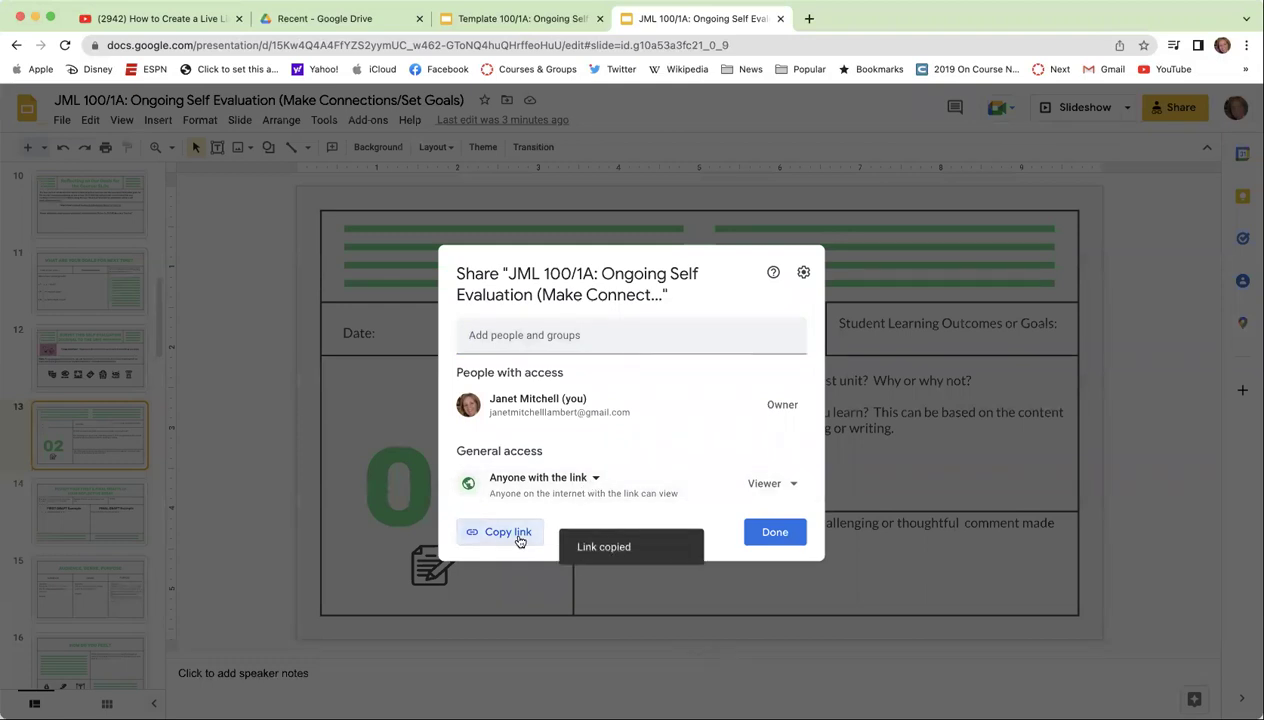
pyautogui.click(785, 537)
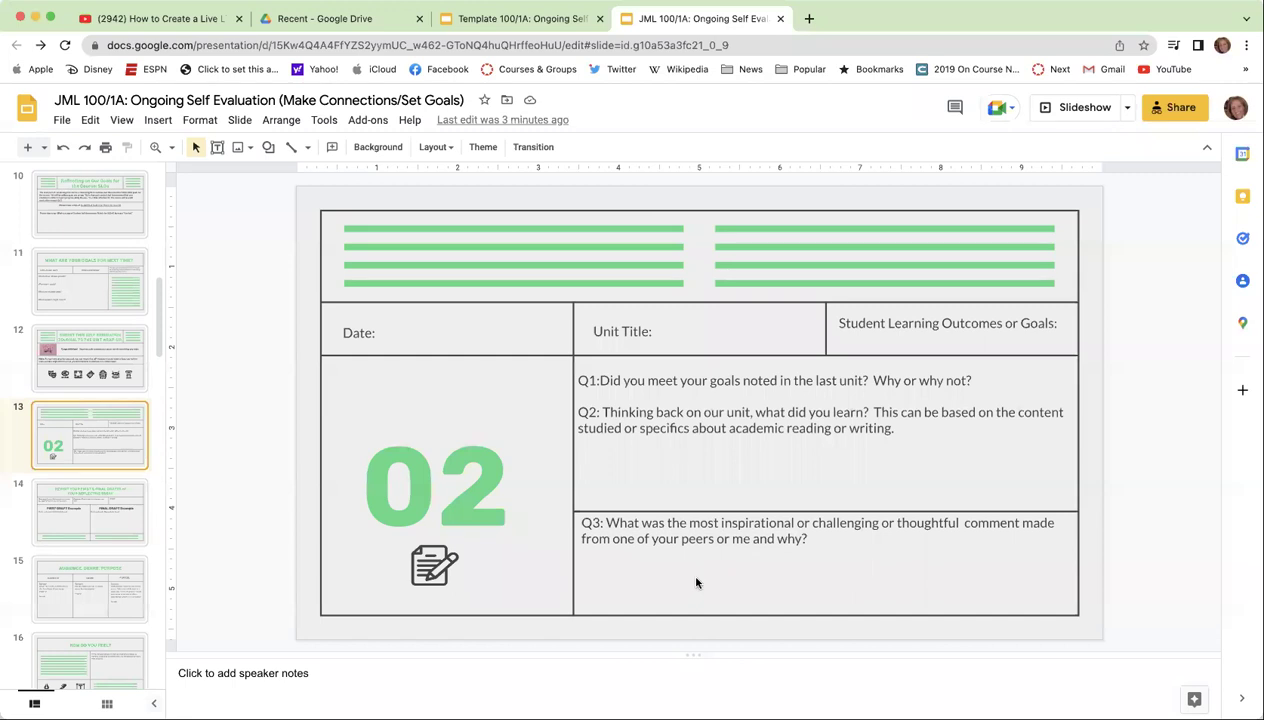